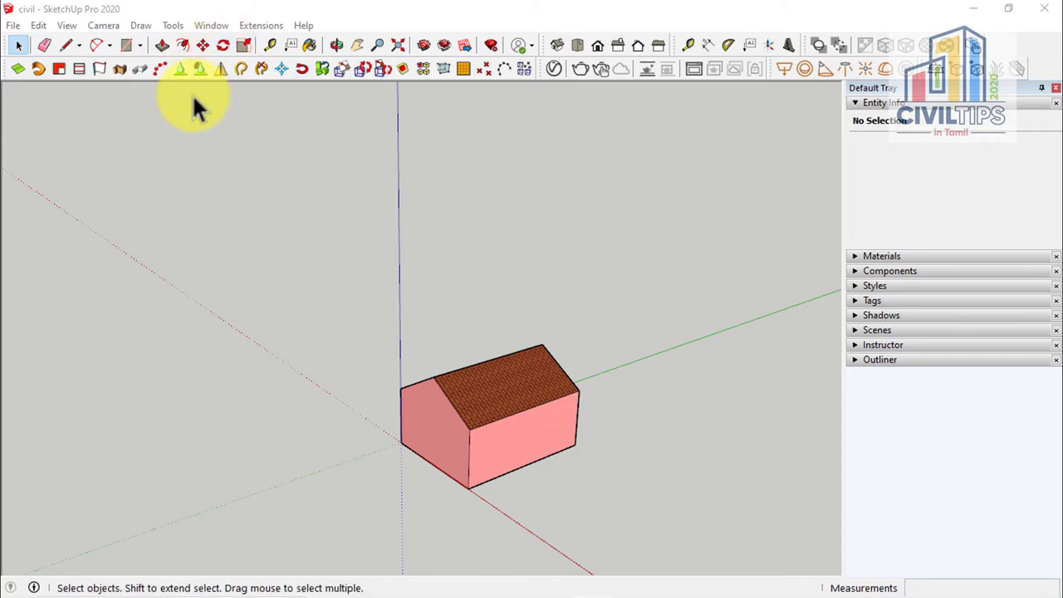
- Place a section plane on the roof face, keeping its default name
{"action": "left_click", "coordinate": [174, 24]}
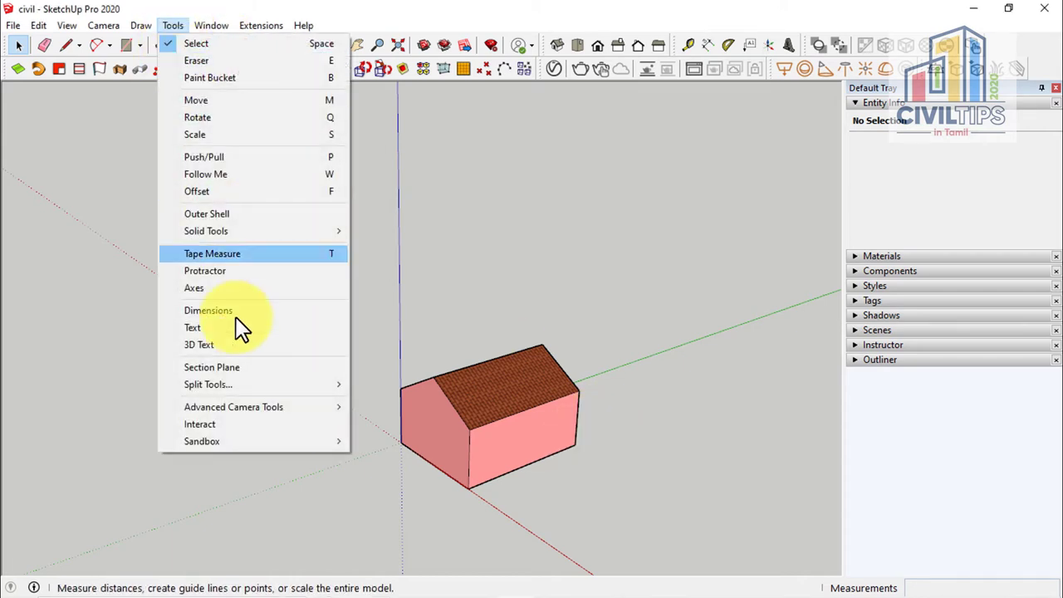
{"action": "left_click", "coordinate": [223, 369]}
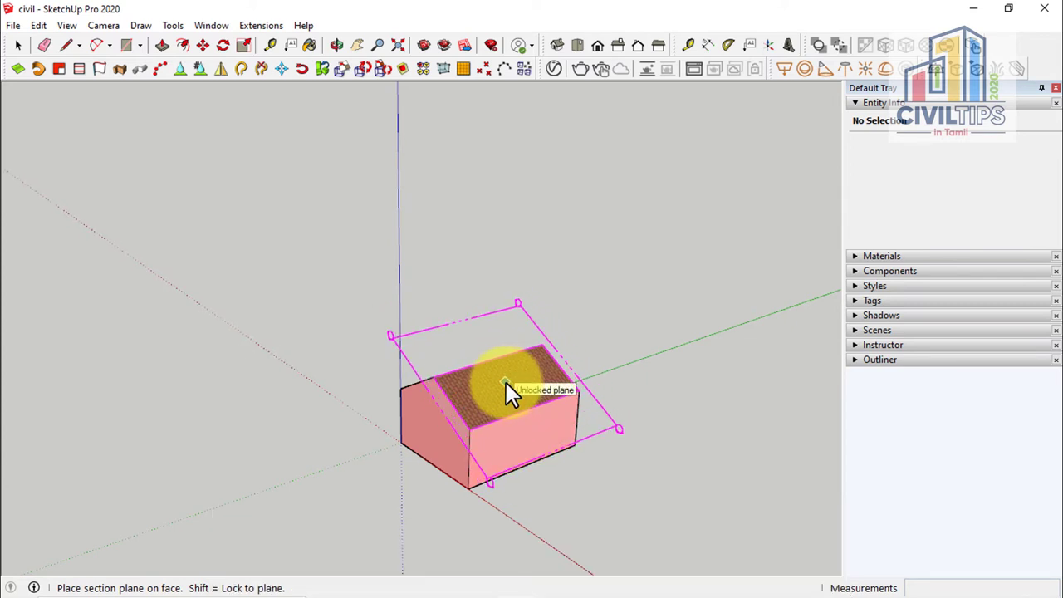
{"action": "left_click", "coordinate": [506, 382]}
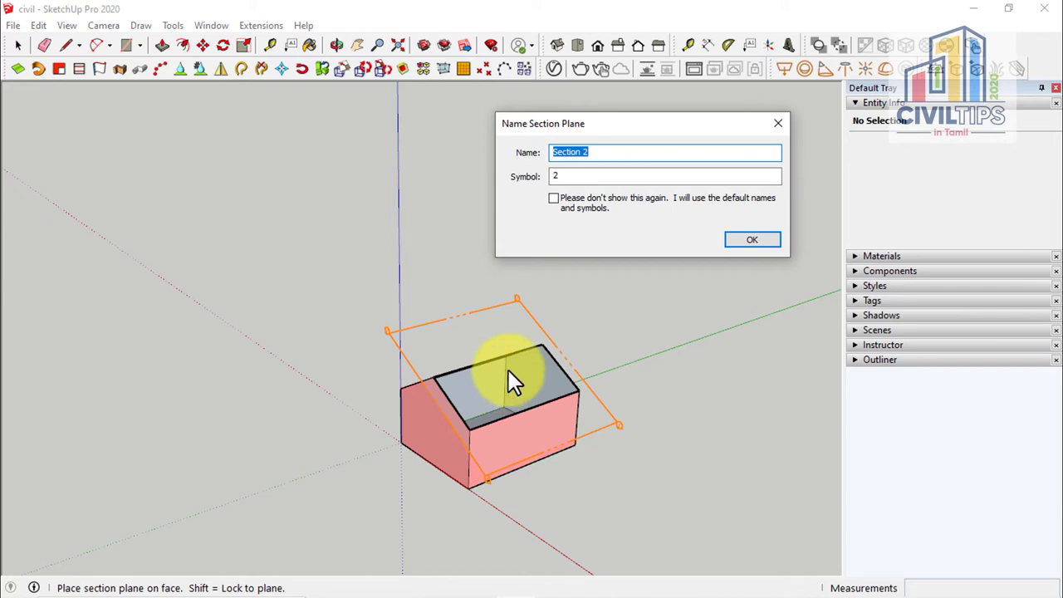
{"action": "left_click", "coordinate": [749, 240]}
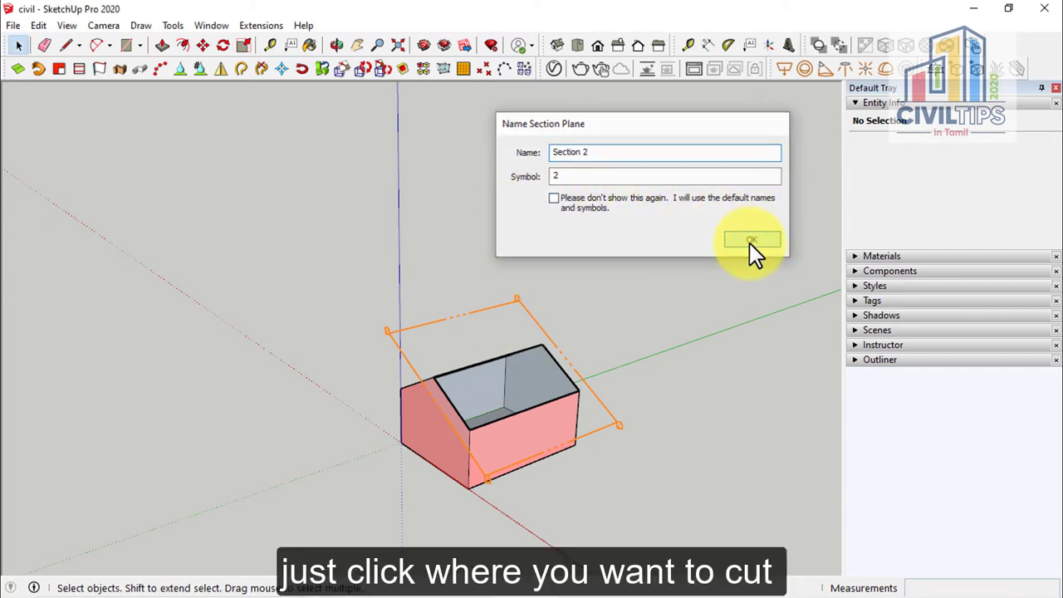
- Place a second section plane on the front gable face, named Section 3
{"action": "left_click", "coordinate": [166, 26]}
{"action": "left_click", "coordinate": [233, 366]}
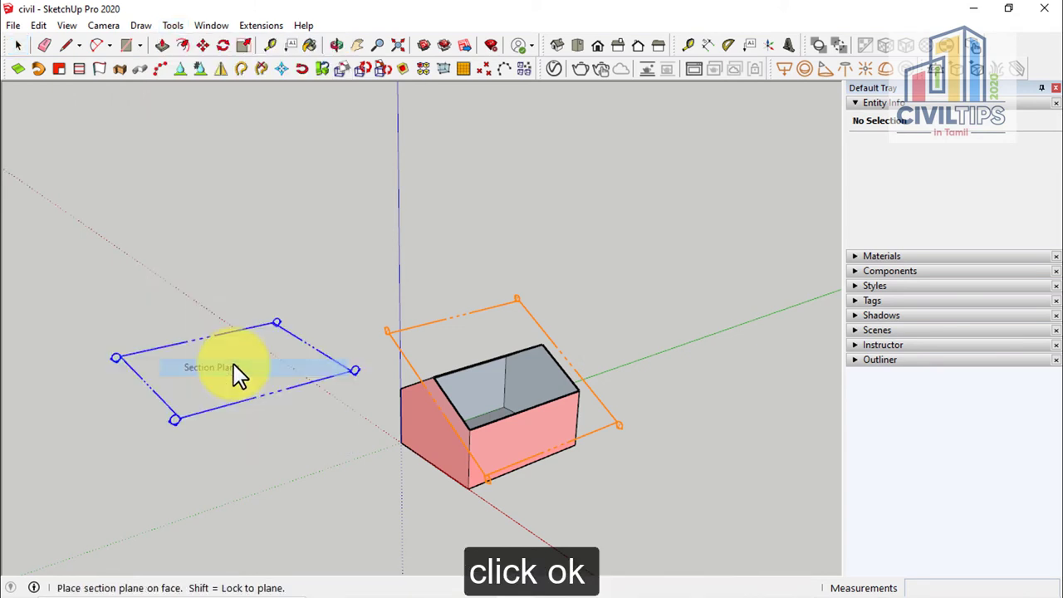
{"action": "left_click", "coordinate": [424, 399]}
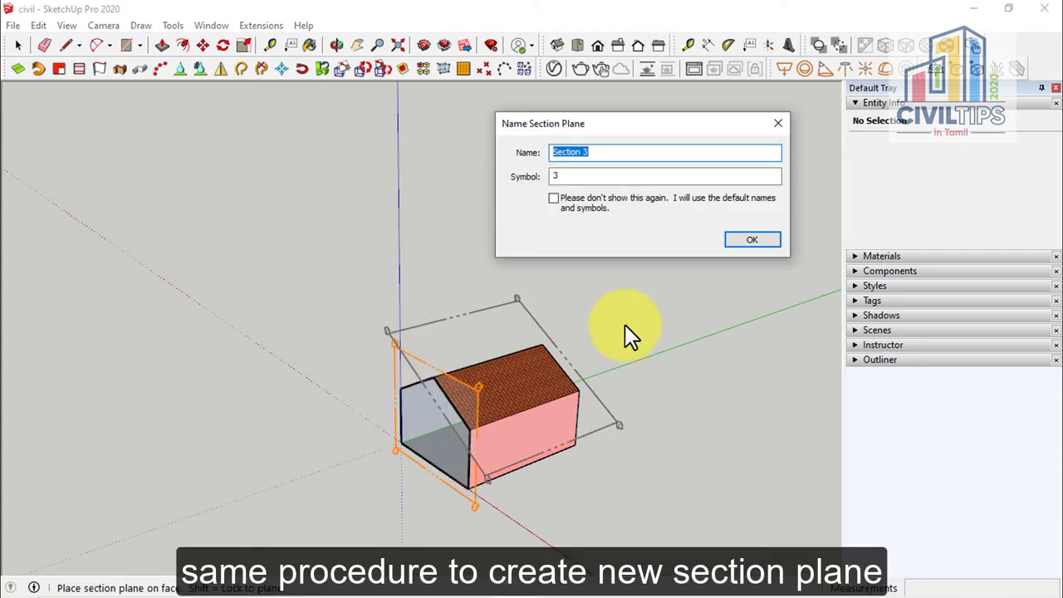
{"action": "left_click", "coordinate": [749, 240]}
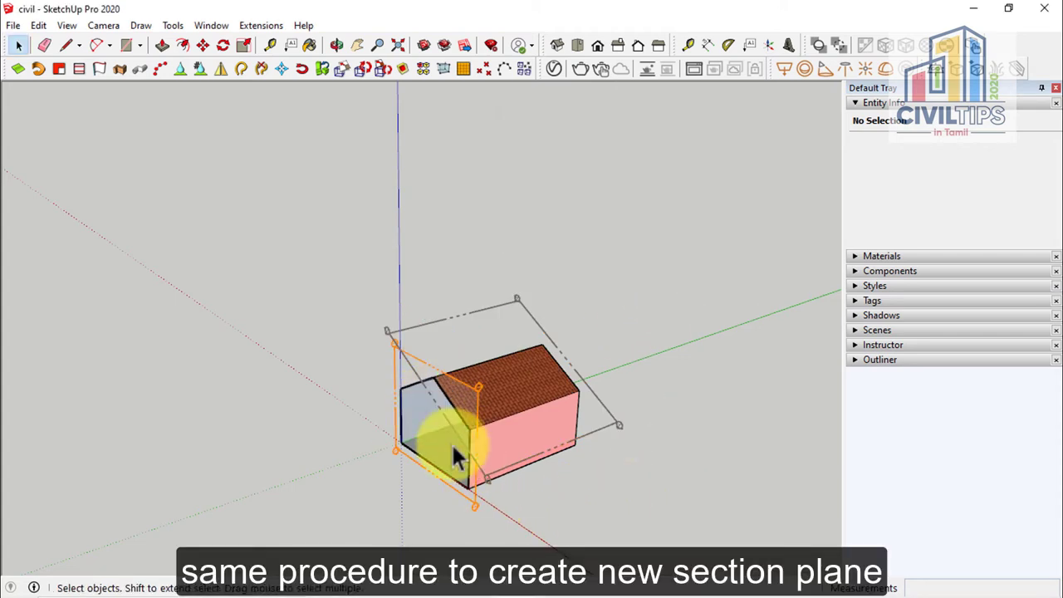
- Activate the roof section cut, then switch back to the gable-end cut
{"action": "left_click", "coordinate": [526, 313]}
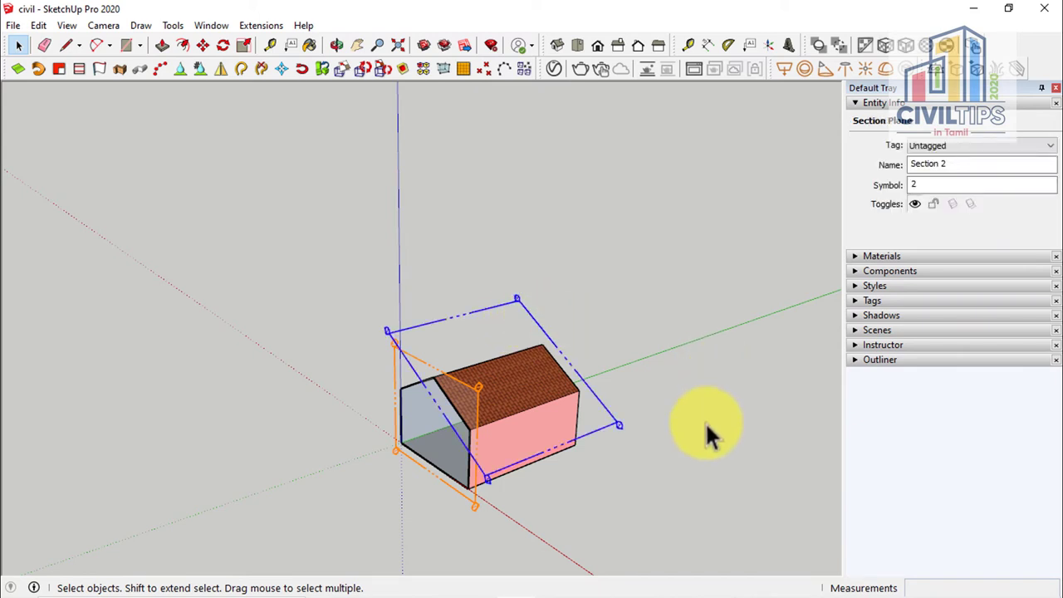
{"action": "left_click", "coordinate": [480, 304]}
{"action": "double_click", "coordinate": [482, 310]}
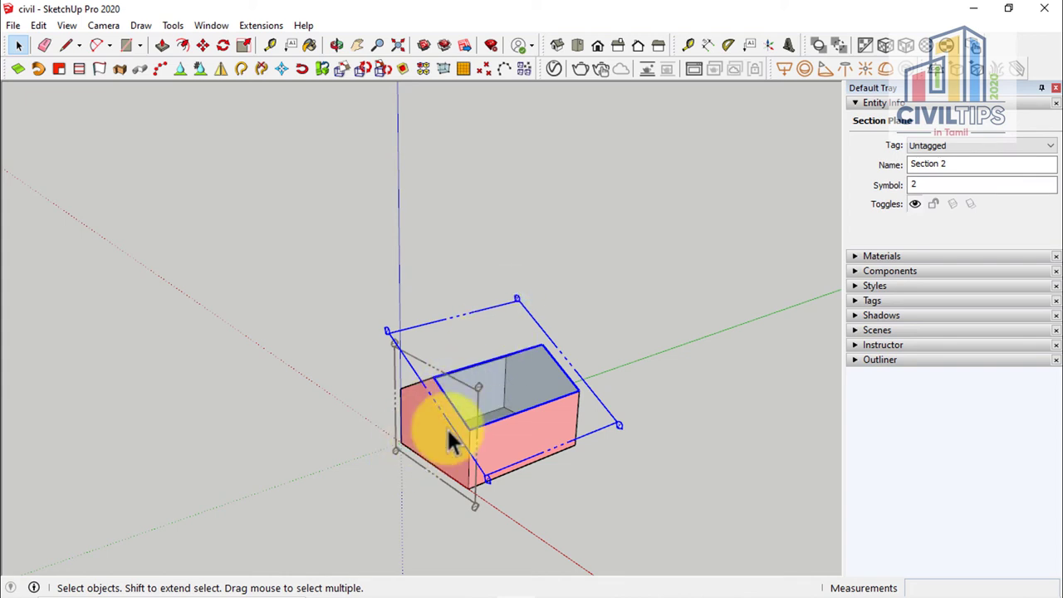
{"action": "double_click", "coordinate": [475, 389]}
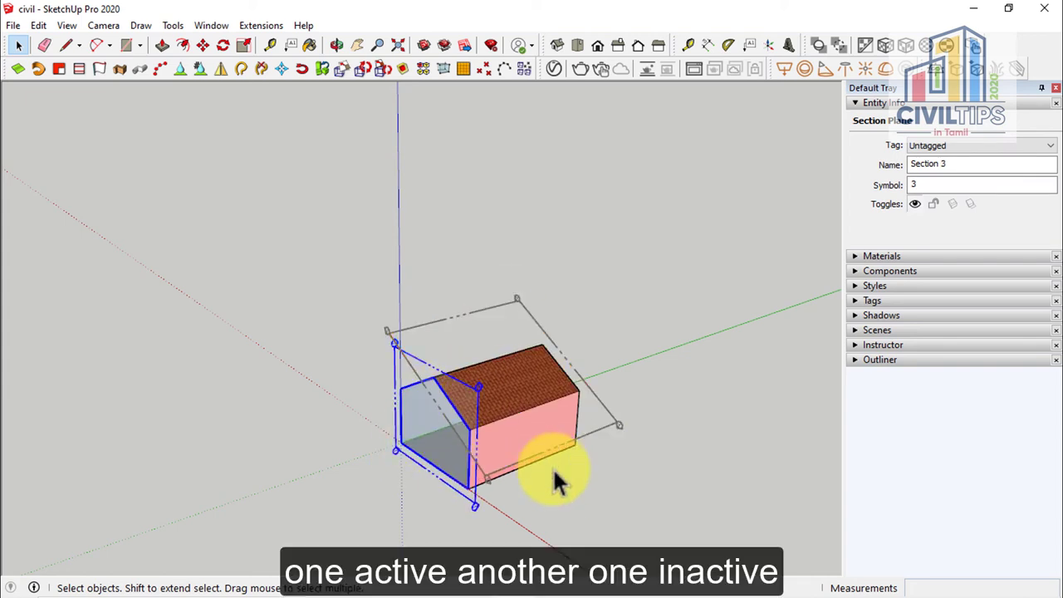
{"action": "left_click", "coordinate": [599, 475]}
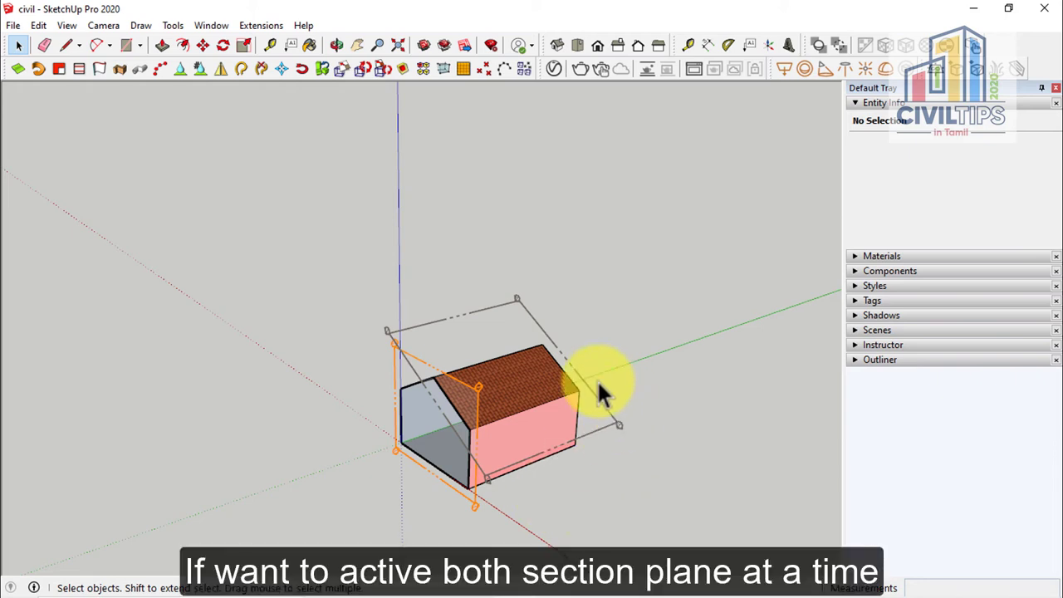
- Delete the roof section plane and the gable-end section plane
{"action": "left_click", "coordinate": [515, 300]}
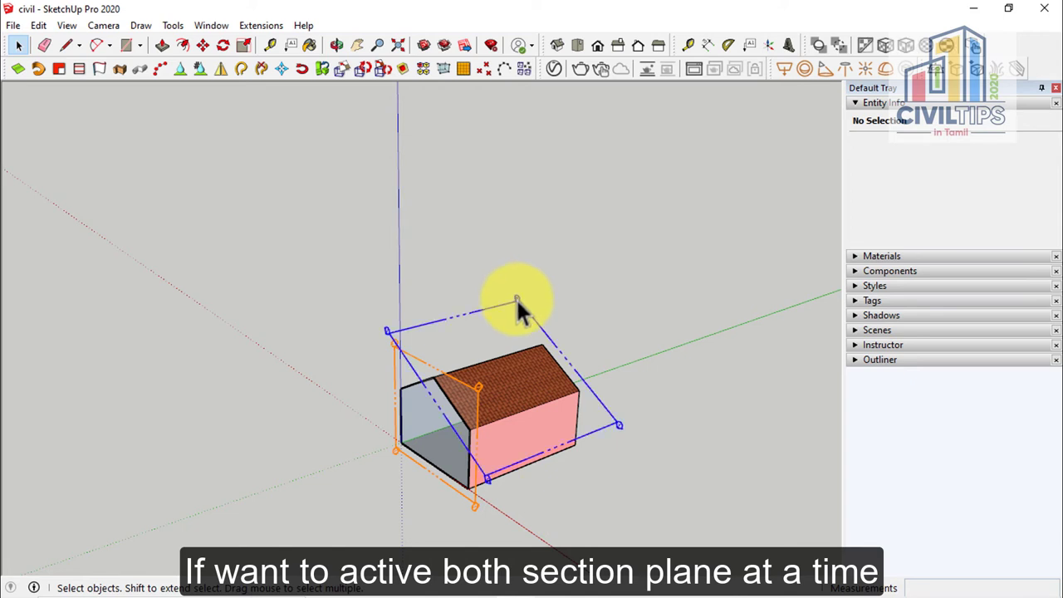
{"action": "key", "text": "Delete"}
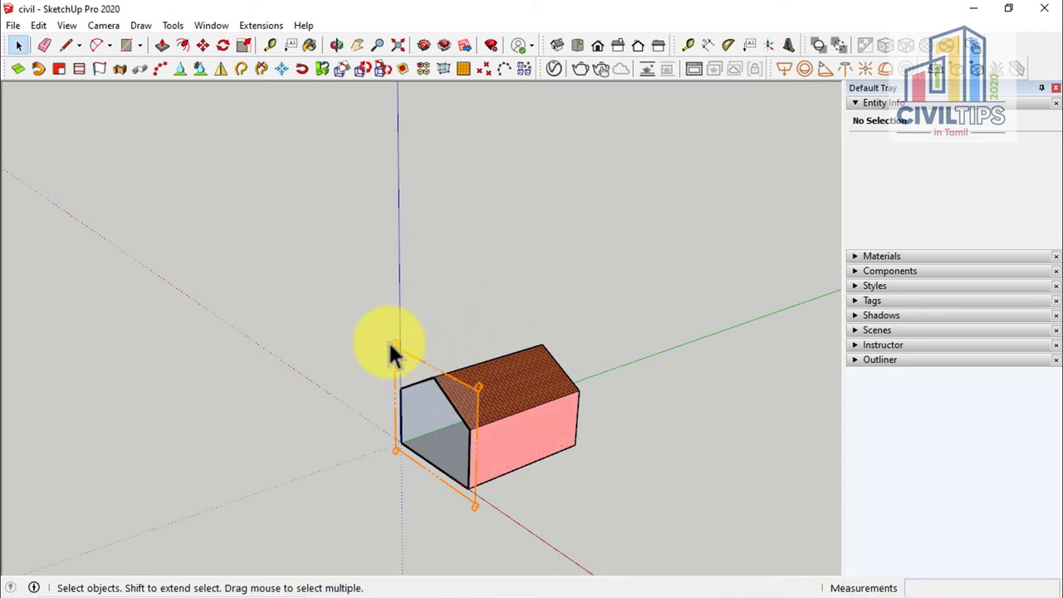
{"action": "left_click", "coordinate": [393, 343]}
{"action": "key", "text": "Delete"}
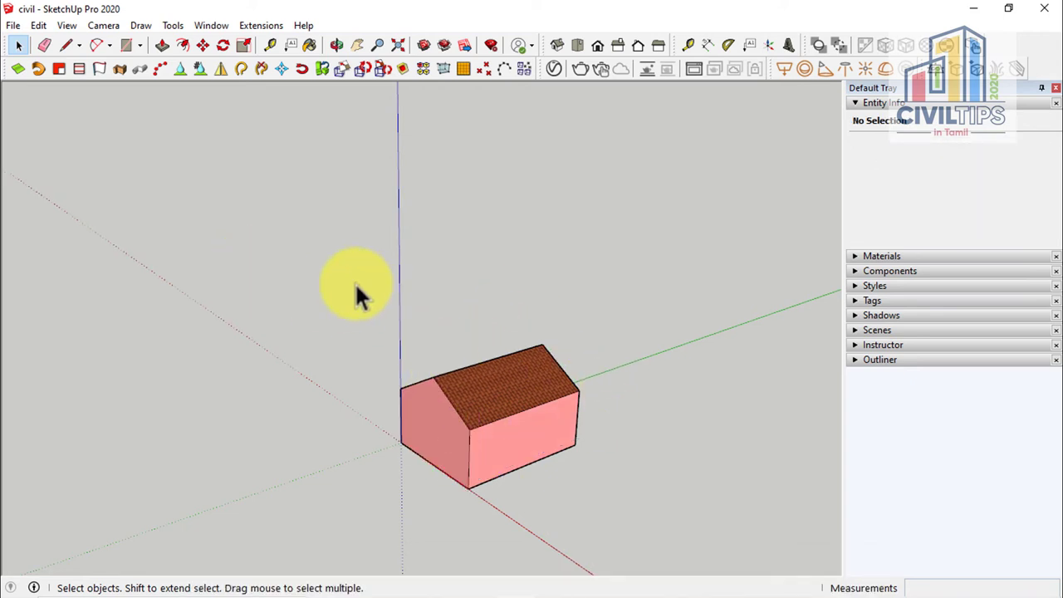
- Box-select all 22 entities of the house and make them a single group
{"action": "left_click_drag", "start_coordinate": [346, 278], "coordinate": [689, 517]}
{"action": "right_click", "coordinate": [499, 402]}
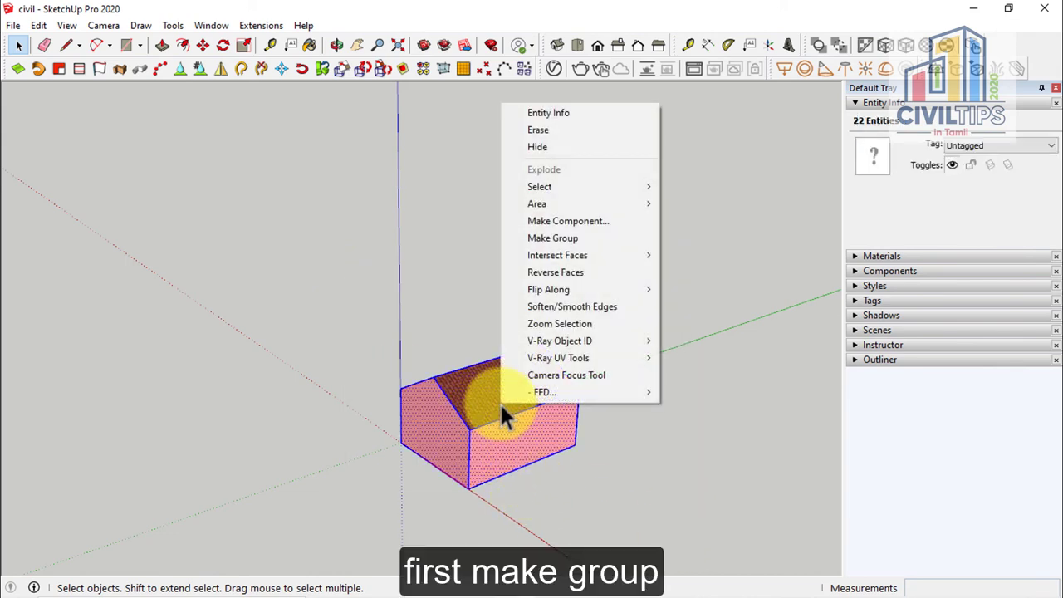
{"action": "left_click", "coordinate": [570, 238]}
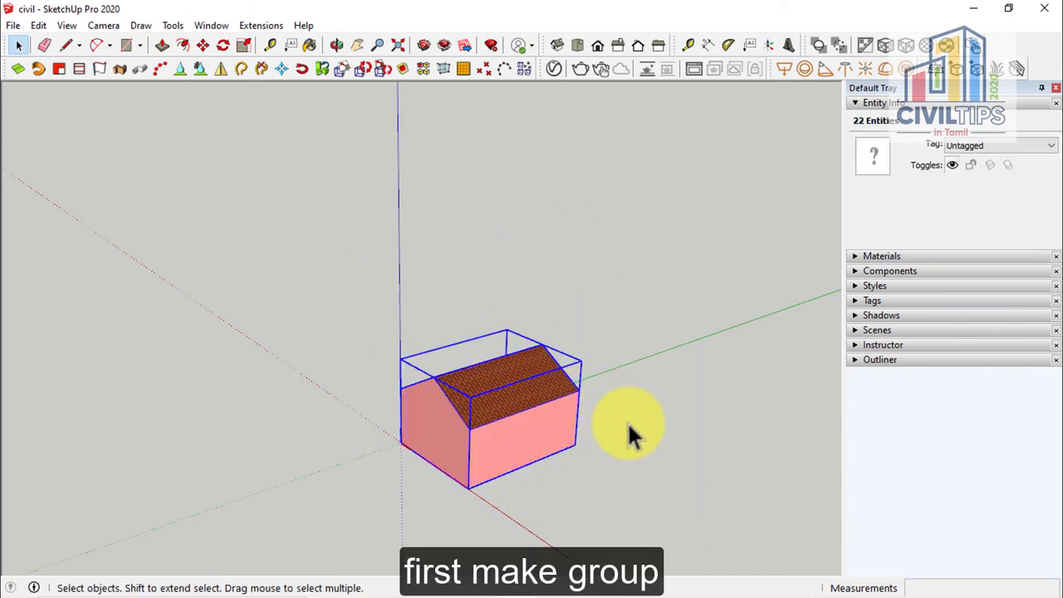
{"action": "left_click", "coordinate": [664, 448]}
{"action": "left_click", "coordinate": [665, 447]}
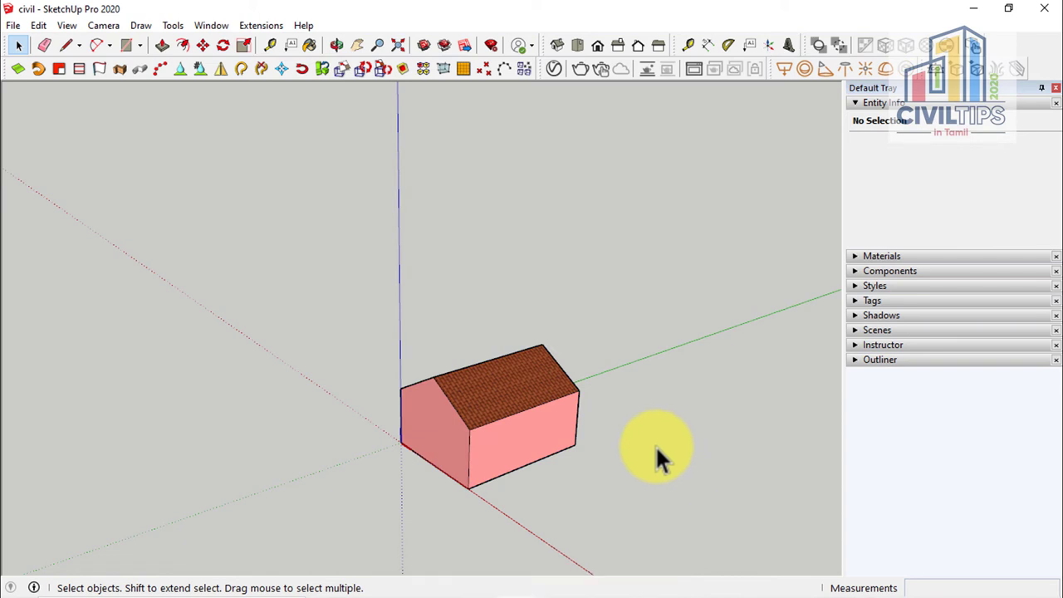
{"action": "left_click", "coordinate": [171, 25]}
{"action": "left_click", "coordinate": [228, 367]}
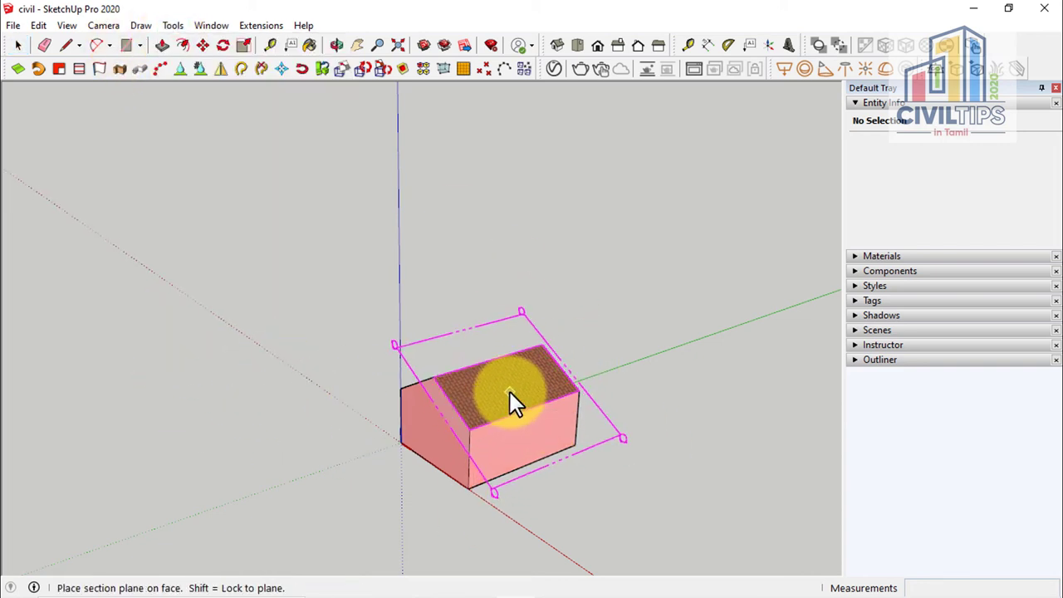
- Cut the roof with a section plane outside the group, and add Section 5 on the gable inside it
{"action": "left_click", "coordinate": [540, 409]}
{"action": "left_click", "coordinate": [752, 241]}
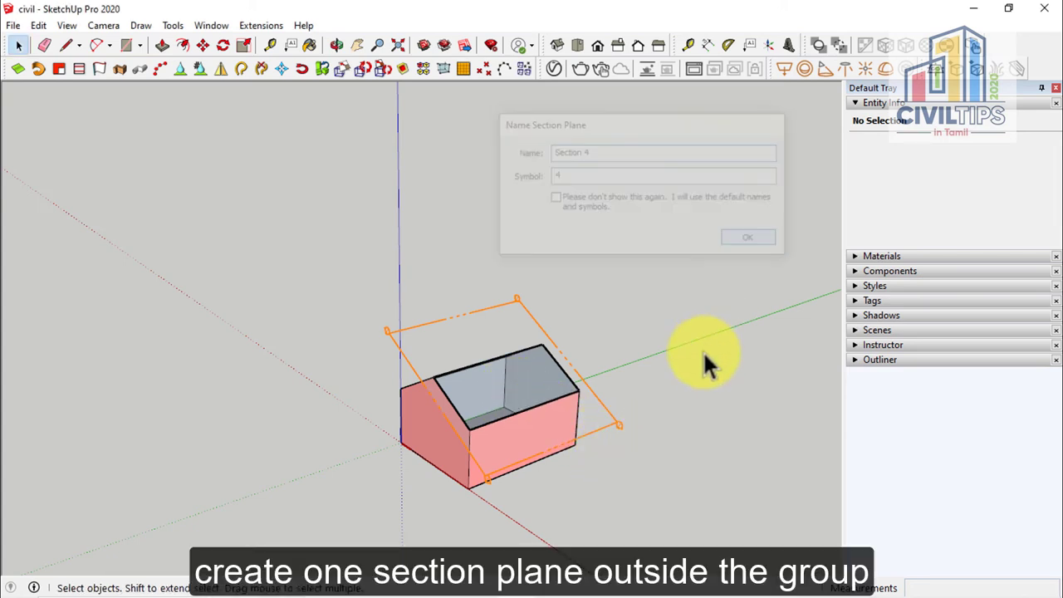
{"action": "double_click", "coordinate": [428, 444]}
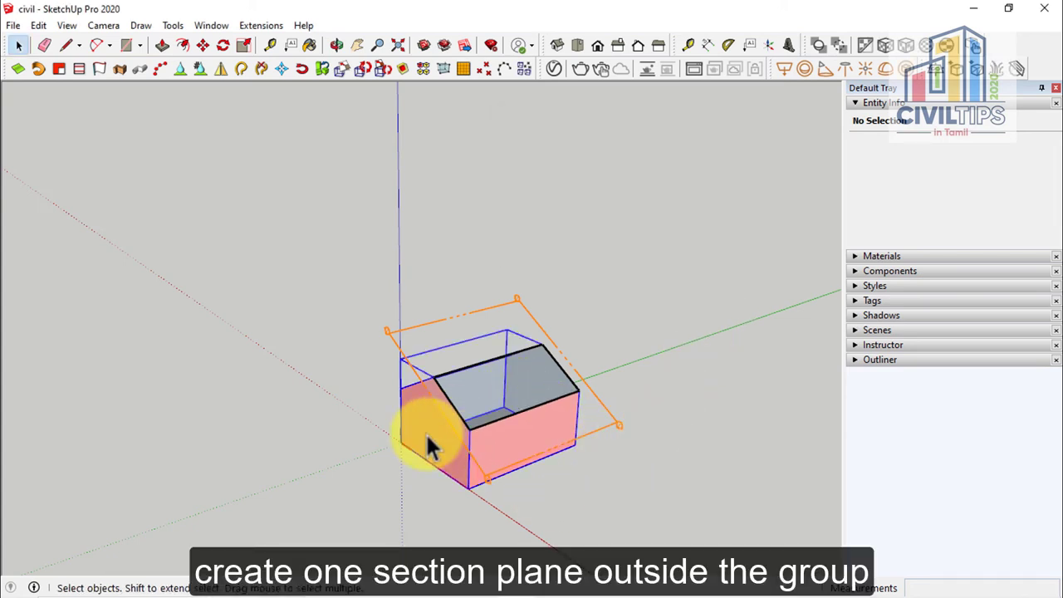
{"action": "left_click", "coordinate": [173, 26]}
{"action": "left_click", "coordinate": [234, 367]}
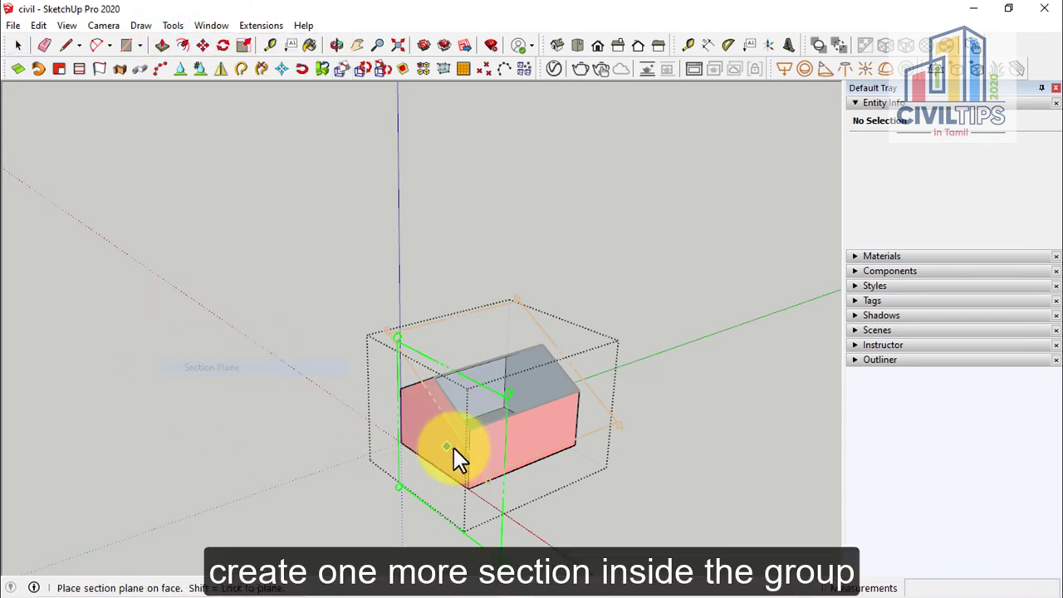
{"action": "left_click", "coordinate": [427, 418]}
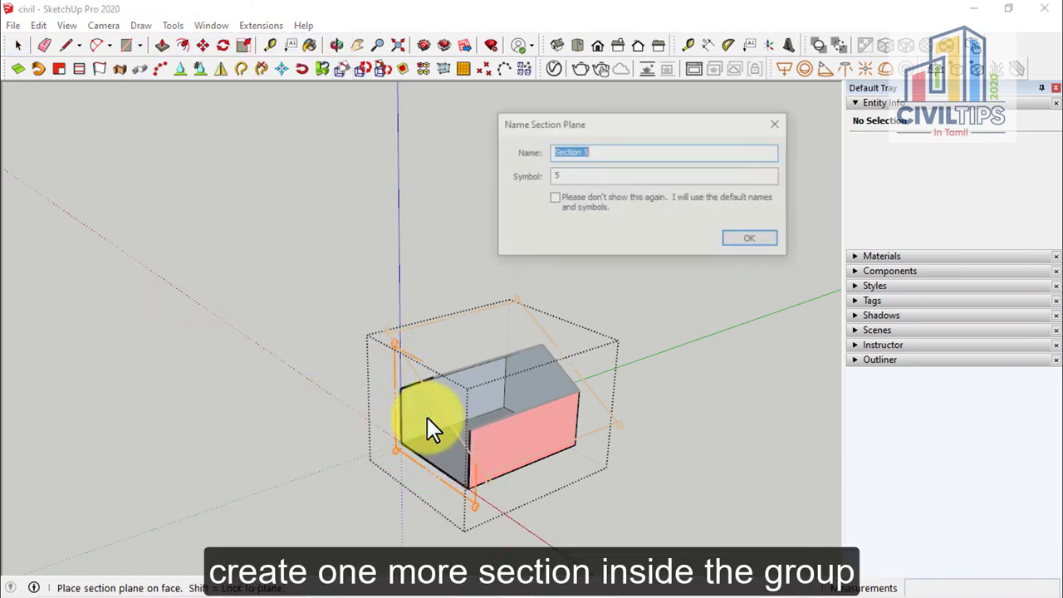
{"action": "left_click", "coordinate": [748, 243]}
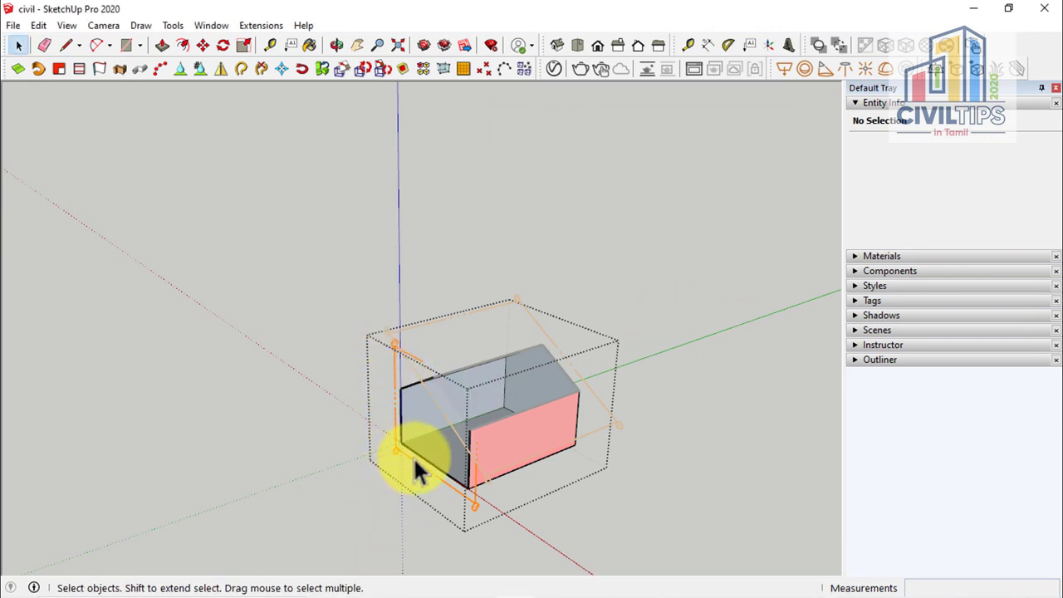
{"action": "left_click", "coordinate": [413, 463]}
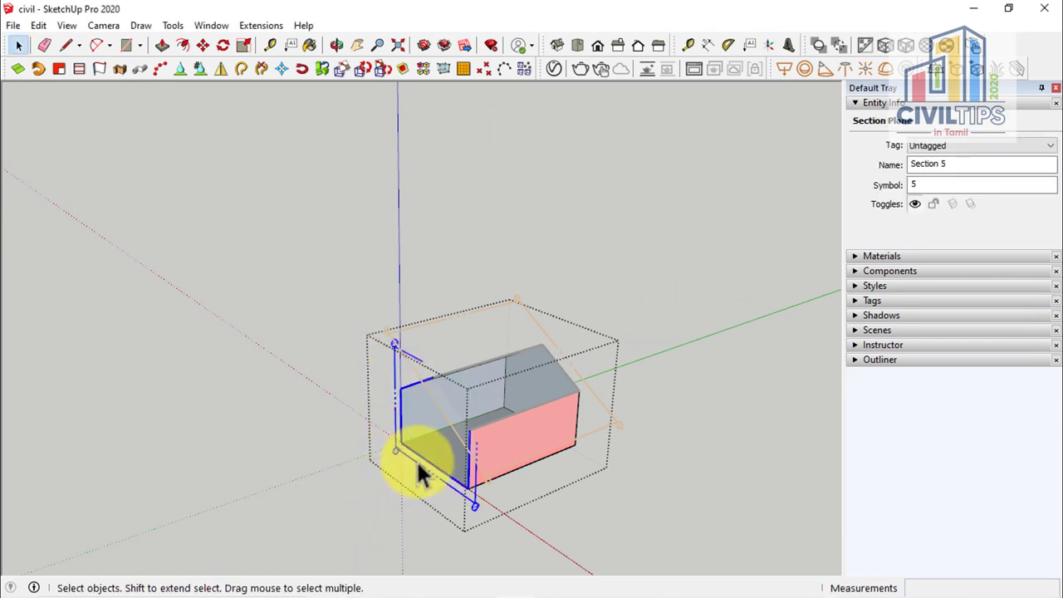
- Slide Section 5 along the green axis deeper into the house, then deselect it
{"action": "key", "text": "m"}
{"action": "left_click", "coordinate": [470, 499]}
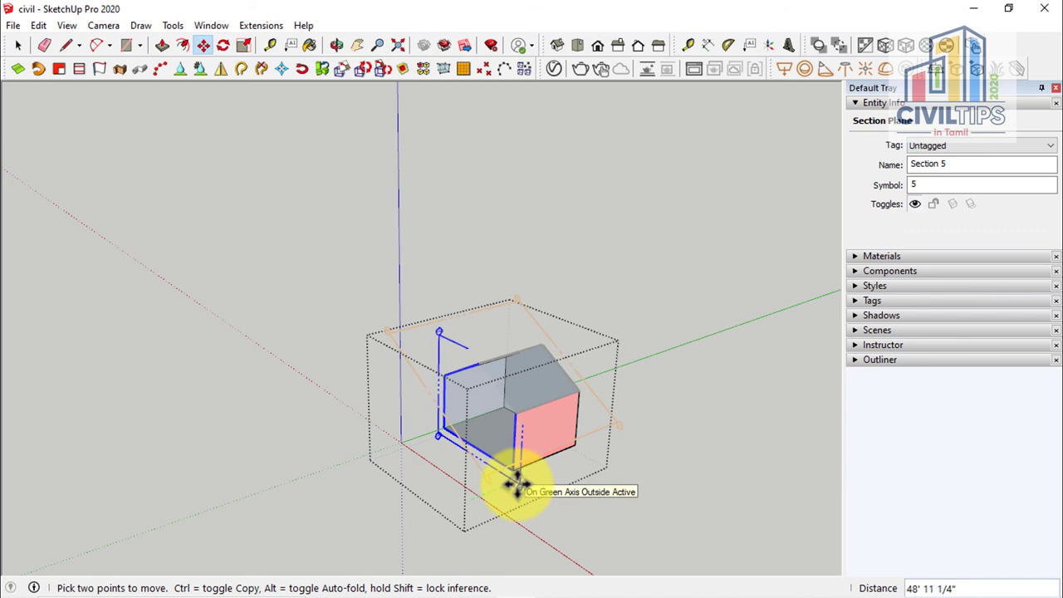
{"action": "left_click", "coordinate": [518, 487]}
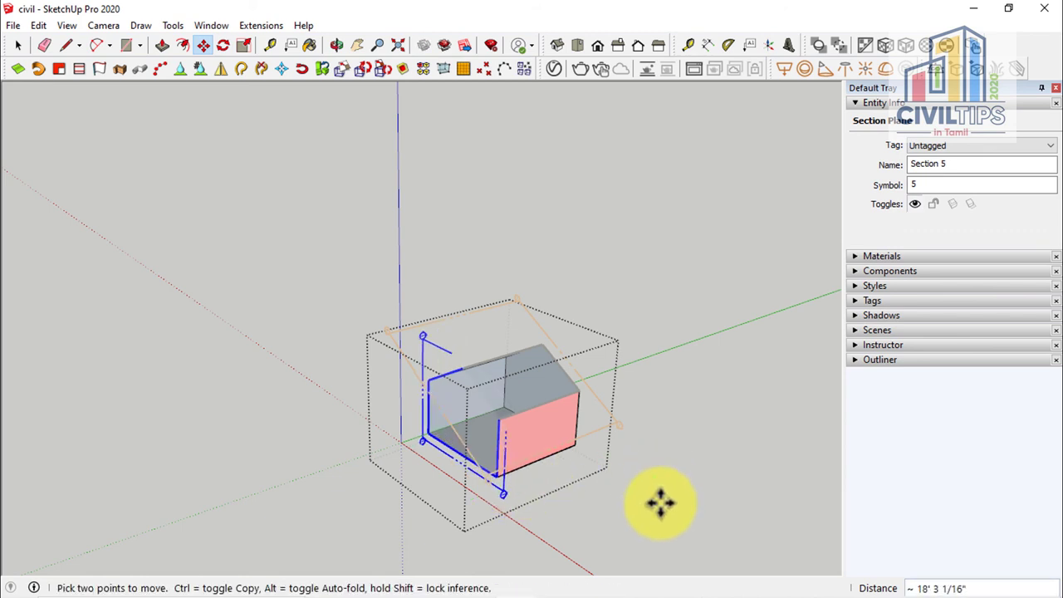
{"action": "left_click", "coordinate": [660, 503]}
{"action": "key", "text": "space"}
{"action": "left_click", "coordinate": [644, 515]}
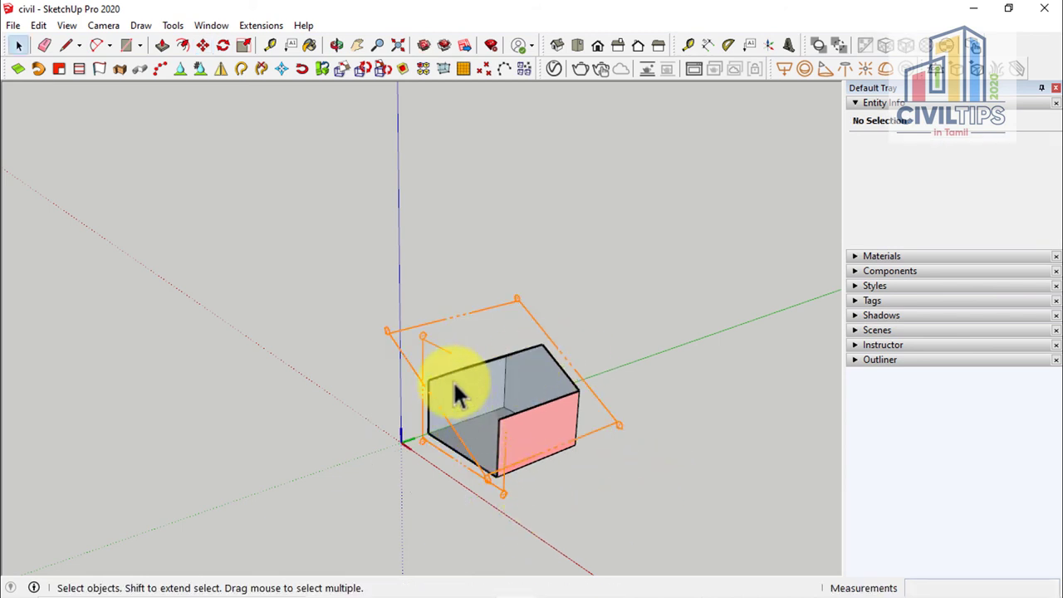